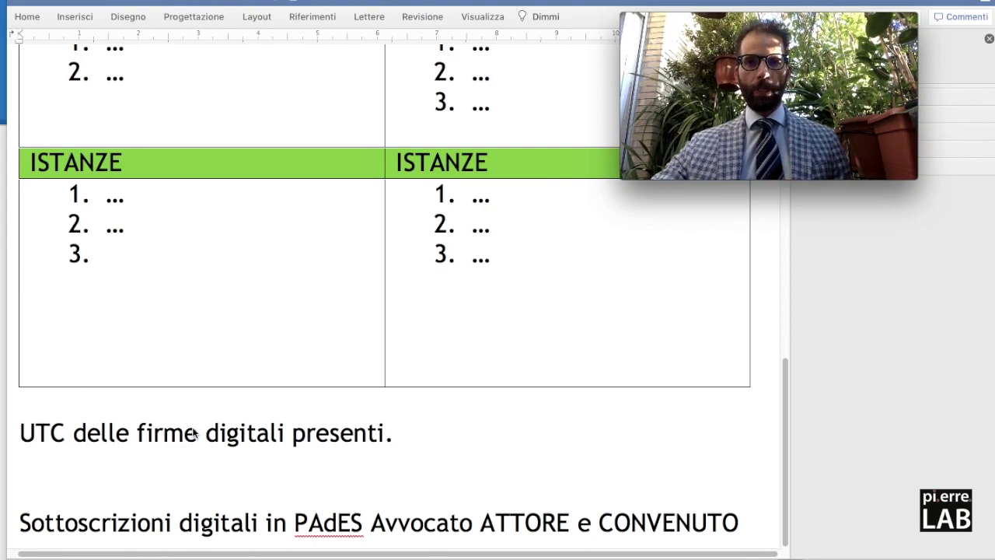
Scroll the Word notes template, then switch to Chrome showing the VL_05.pdf hearing decree.
scroll(347, 326, "up", 2)
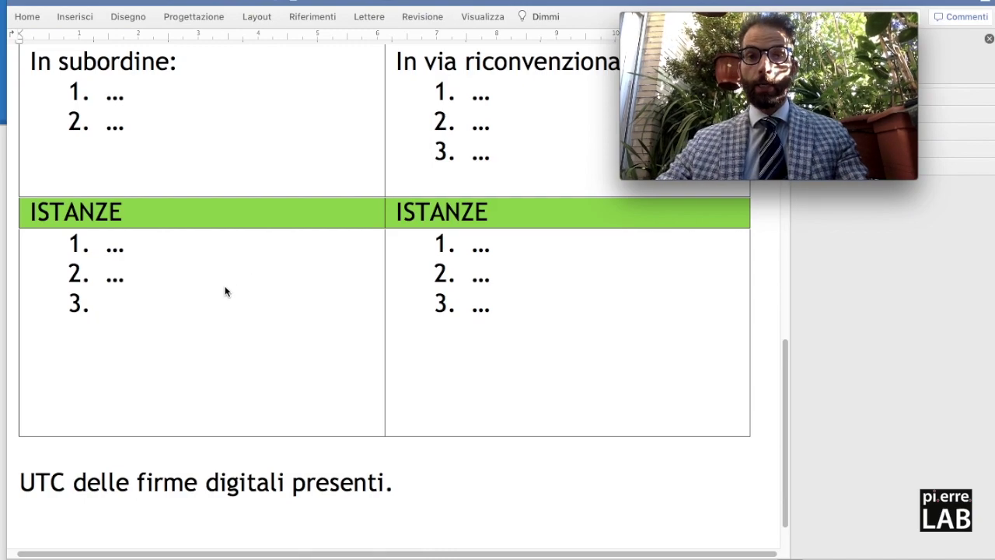
key("super+Tab")
key("super+Tab")
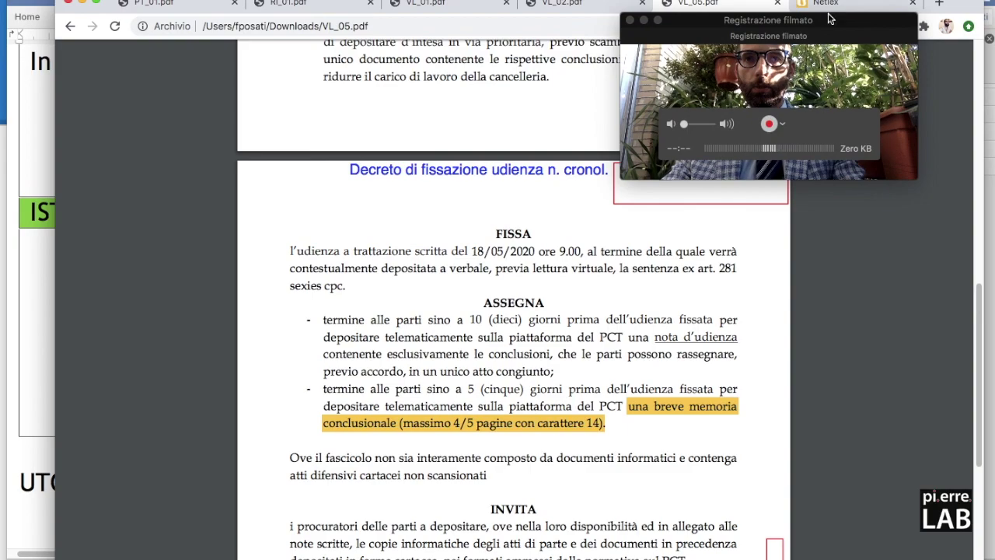
Switch to the Netlex tab listing the single open PIPPO versus PAPERINO case, number 543.
left_click(825, 4)
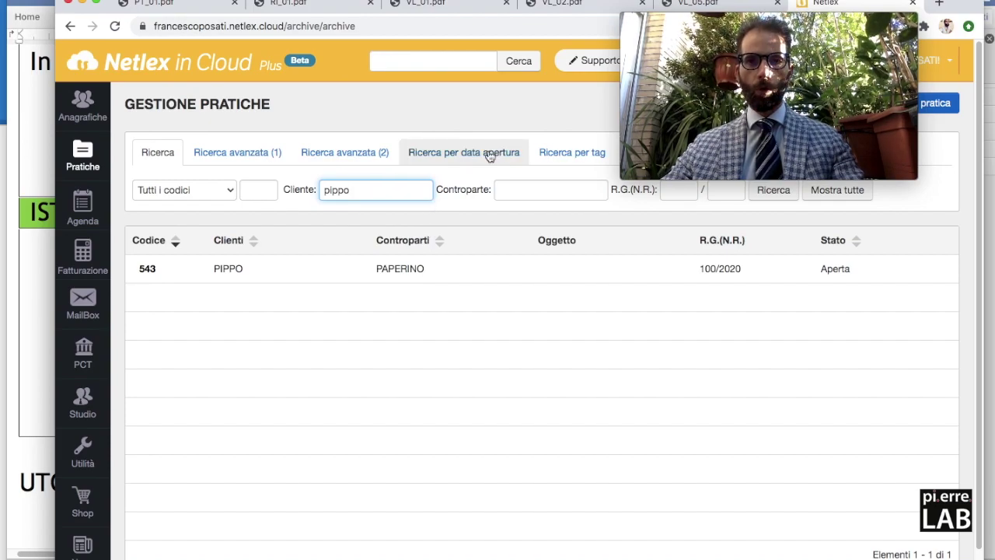
Open case 543's accepted telematic filing and create a new deposit from its data.
left_click(396, 270)
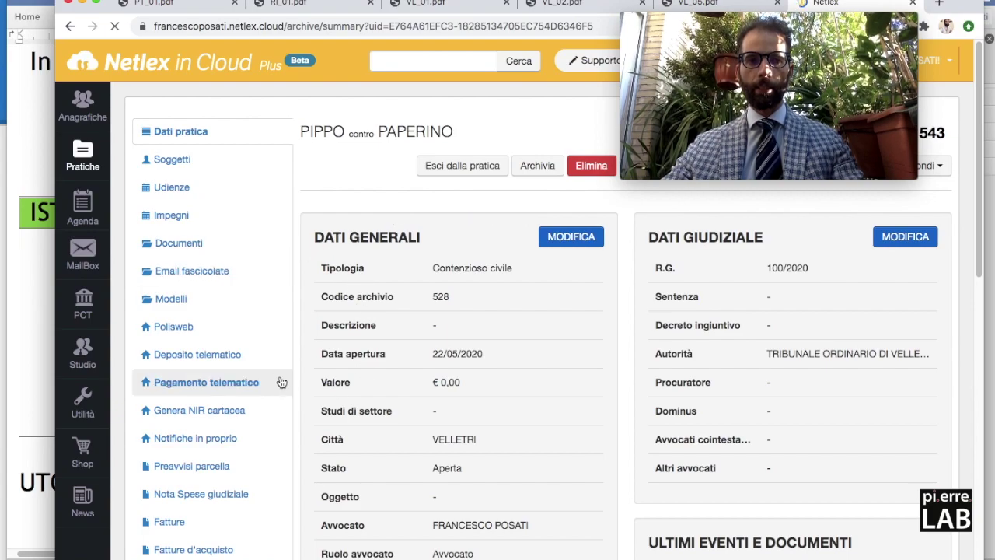
left_click(242, 354)
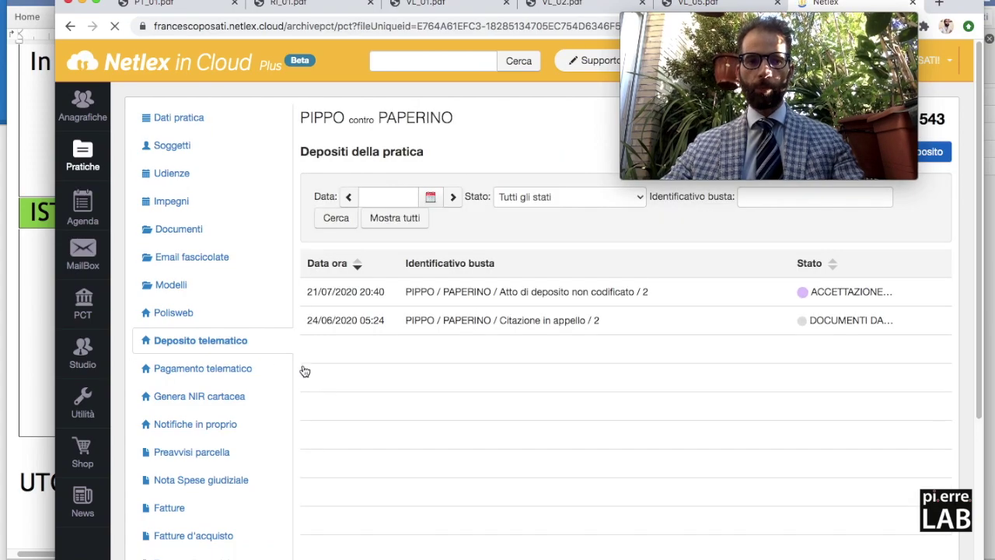
left_click(456, 293)
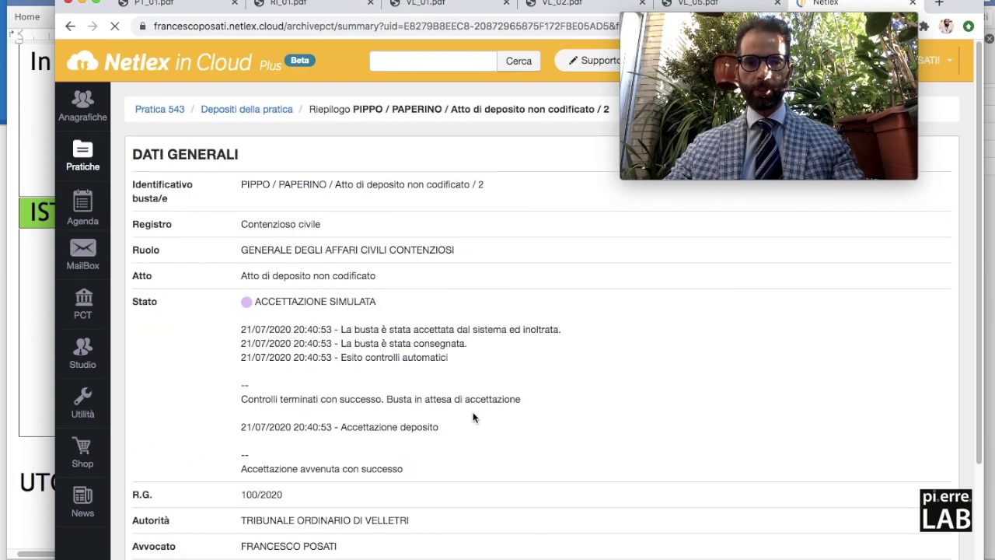
scroll(498, 181, "down", 3)
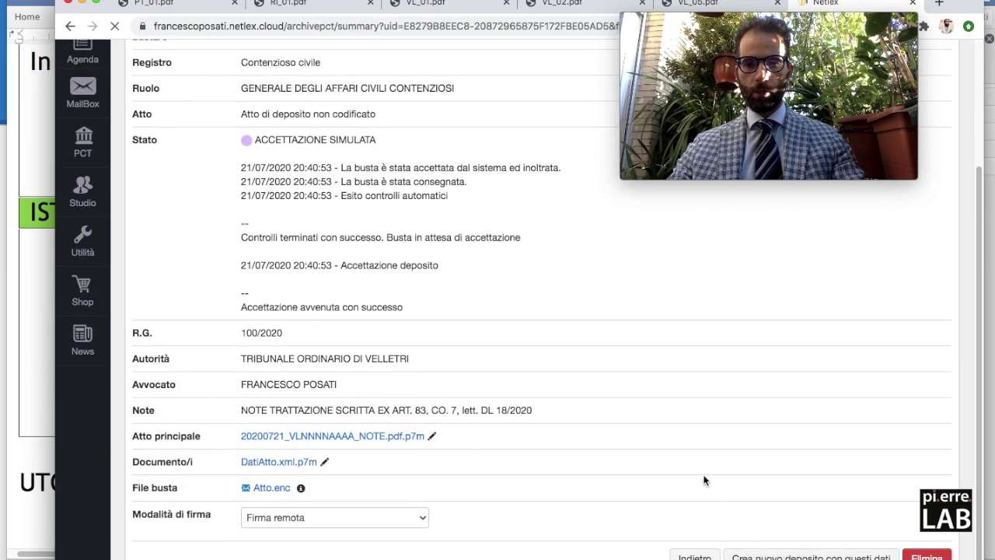
left_click(760, 554)
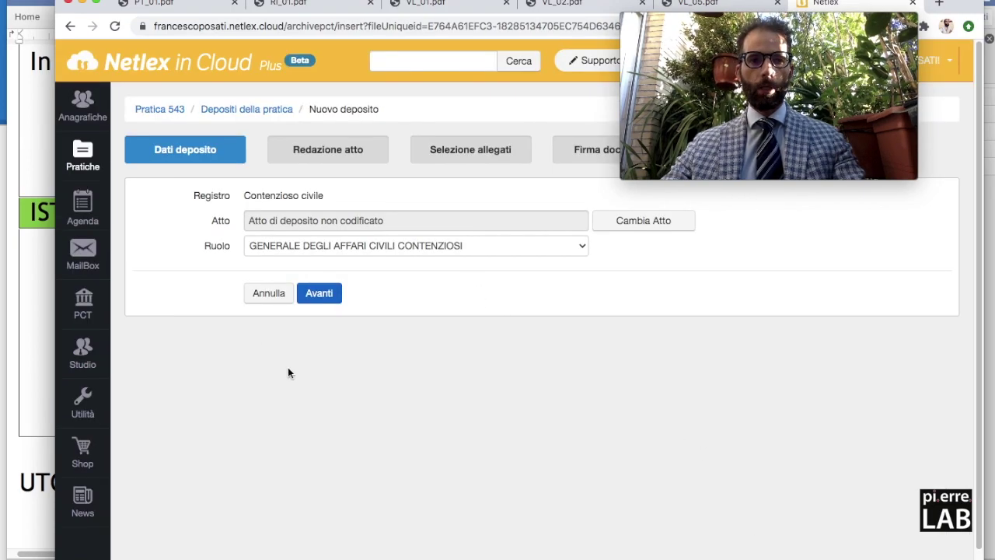
Advance the new deposit past the filing data step to its notes.
left_click(256, 238)
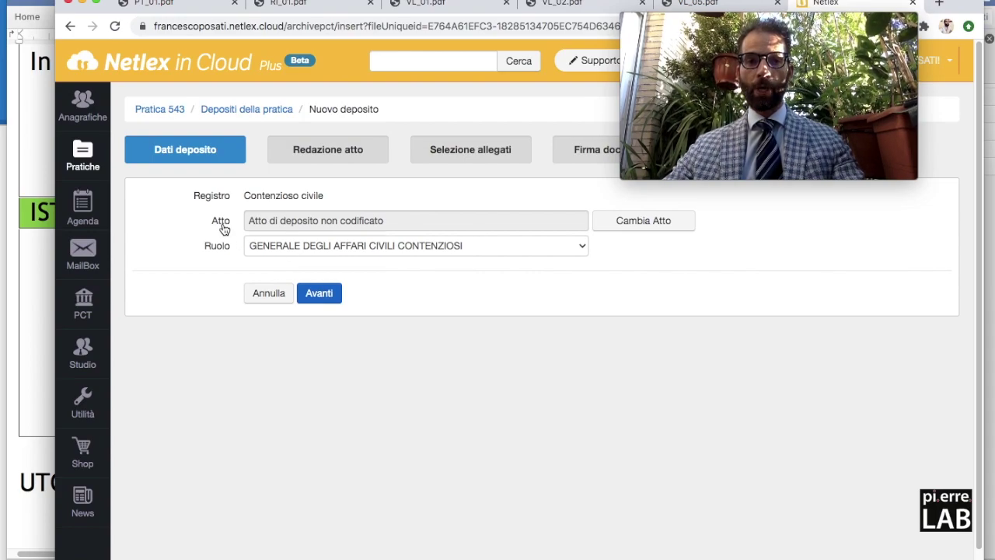
left_click(322, 295)
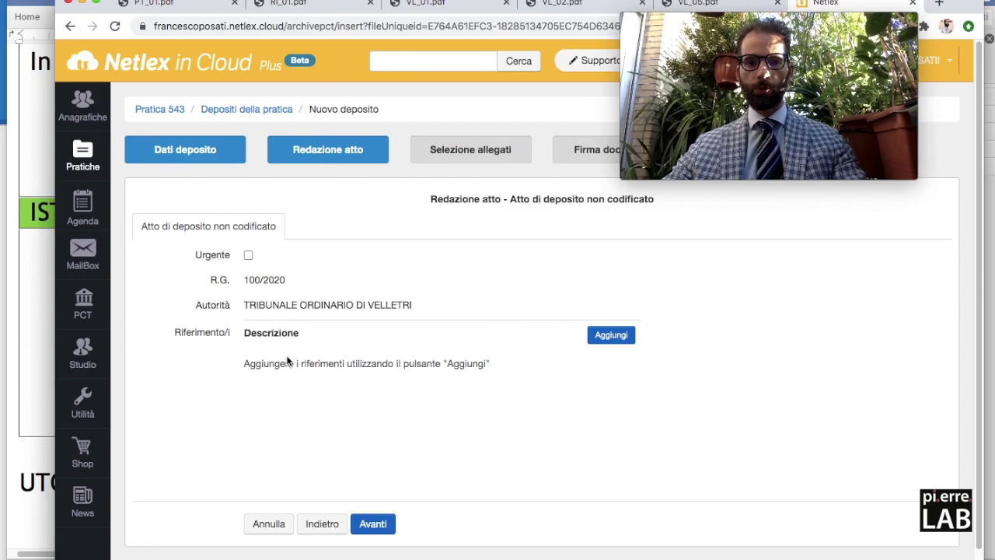
left_click(372, 525)
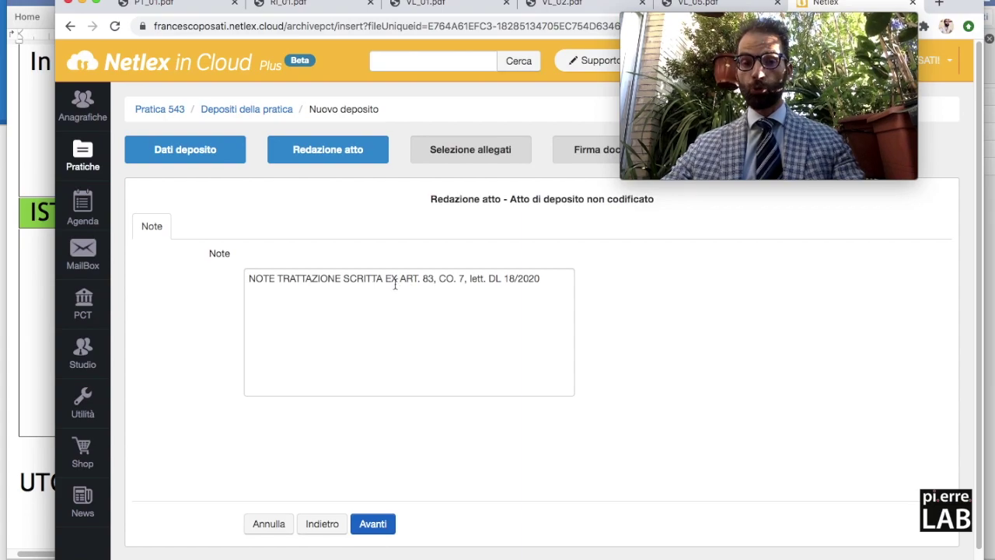
Amend the deposit note to 'lett. h DL 18/2020 ssmm' and continue to attachments.
left_click(489, 279)
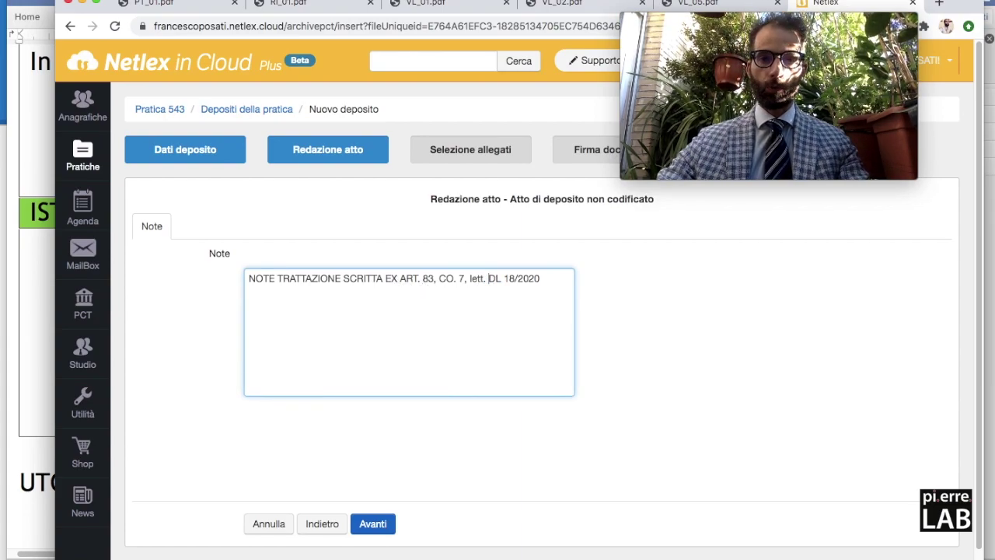
type("h")
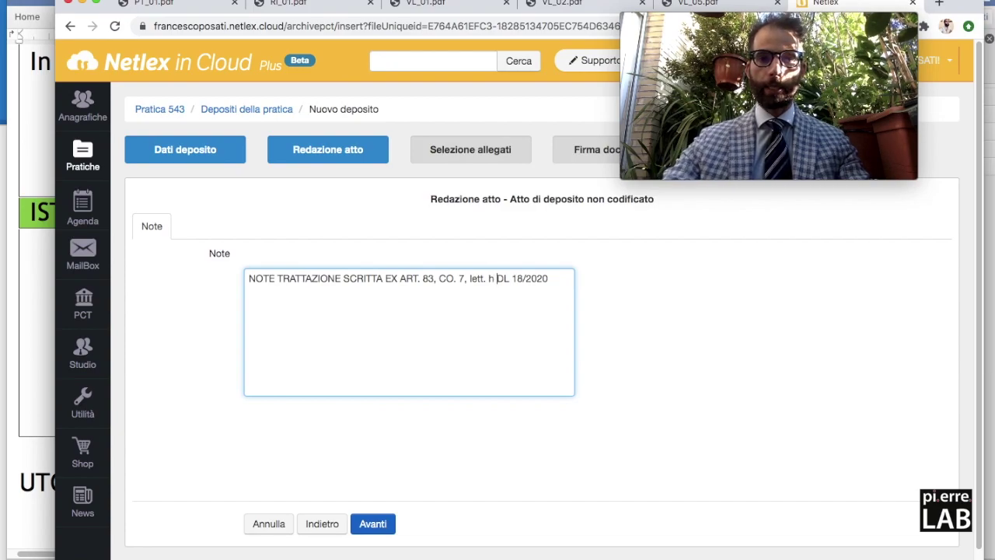
left_click(556, 282)
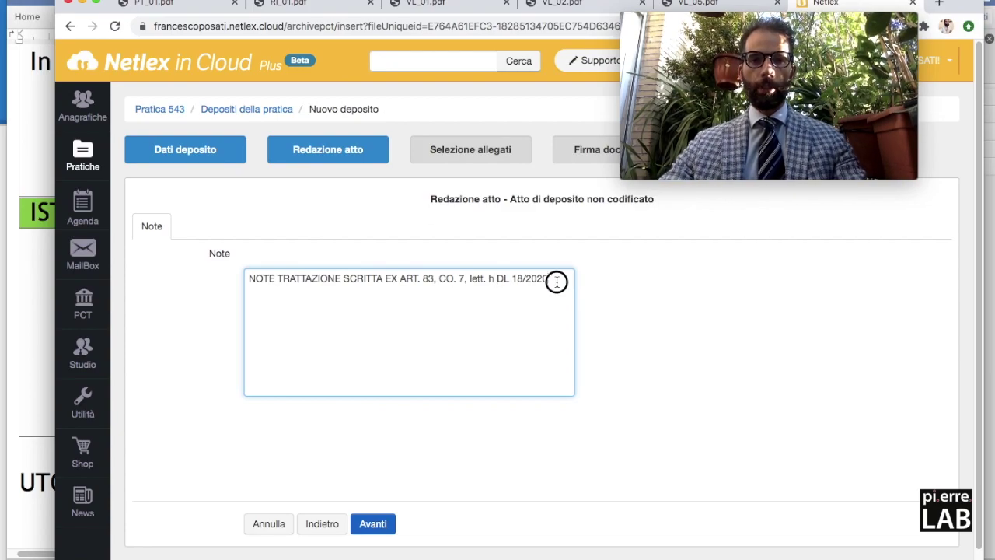
type("ssmm")
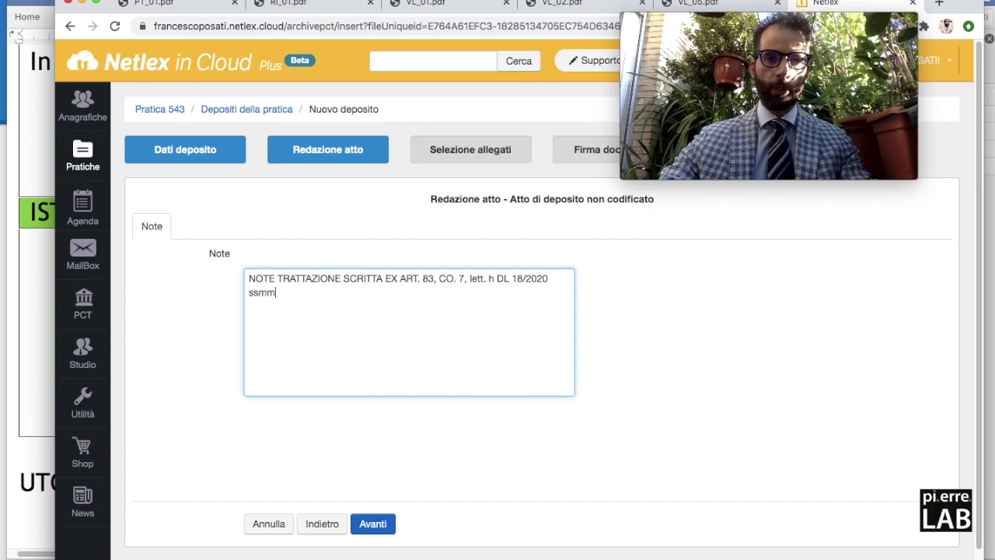
left_click(376, 529)
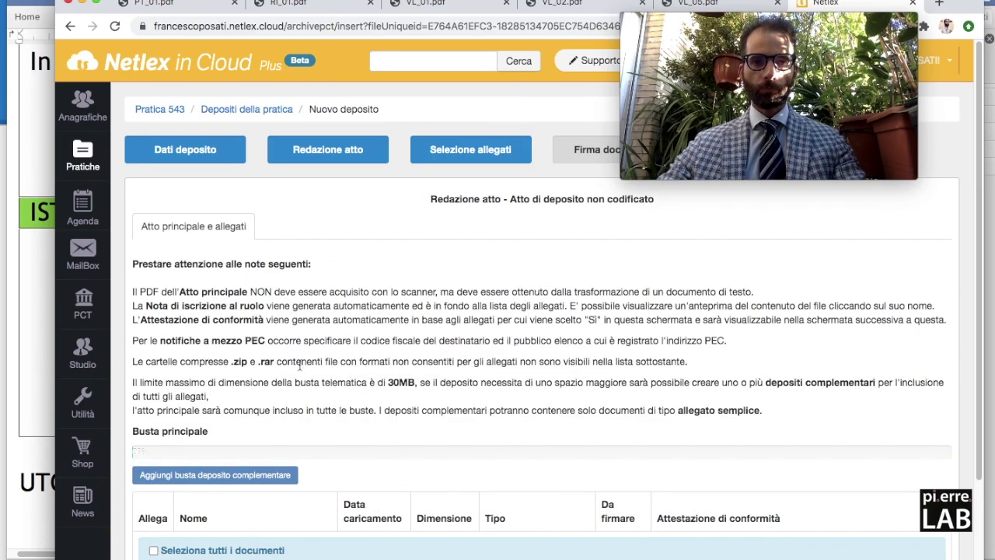
Make the notes PDF the main act and advance the deposit to signing.
scroll(312, 284, "down", 1)
scroll(311, 283, "down", 3)
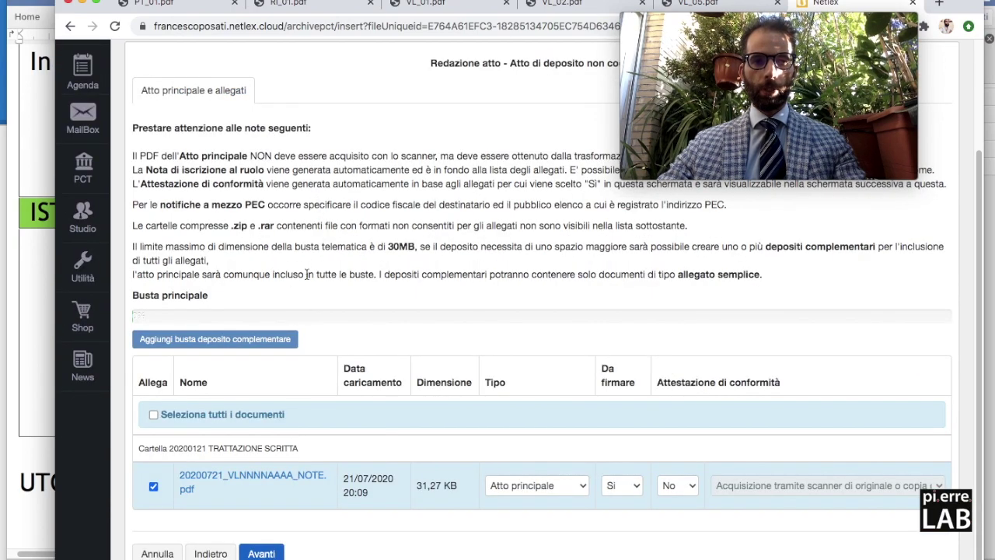
left_click(153, 487)
left_click(153, 487)
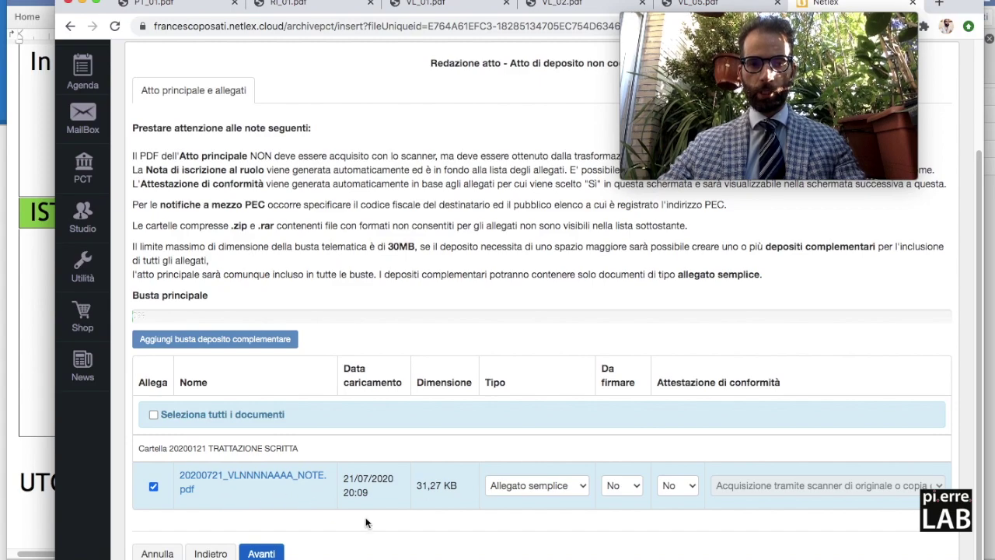
left_click(511, 486)
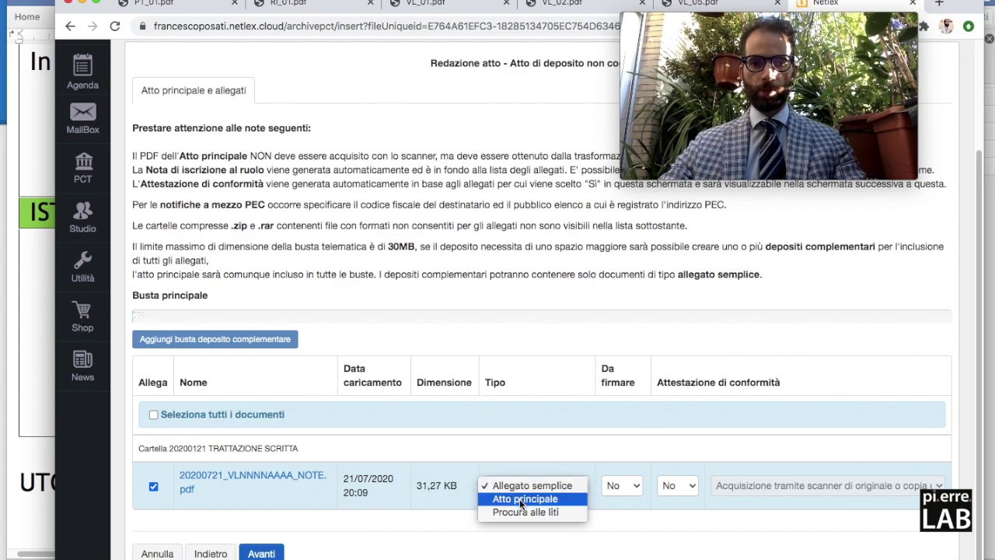
left_click(519, 500)
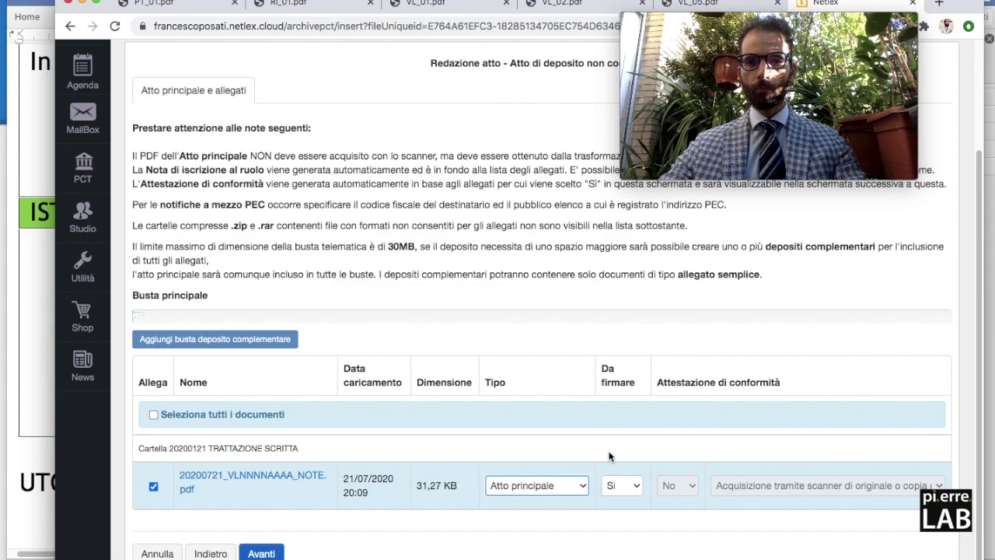
left_click(261, 554)
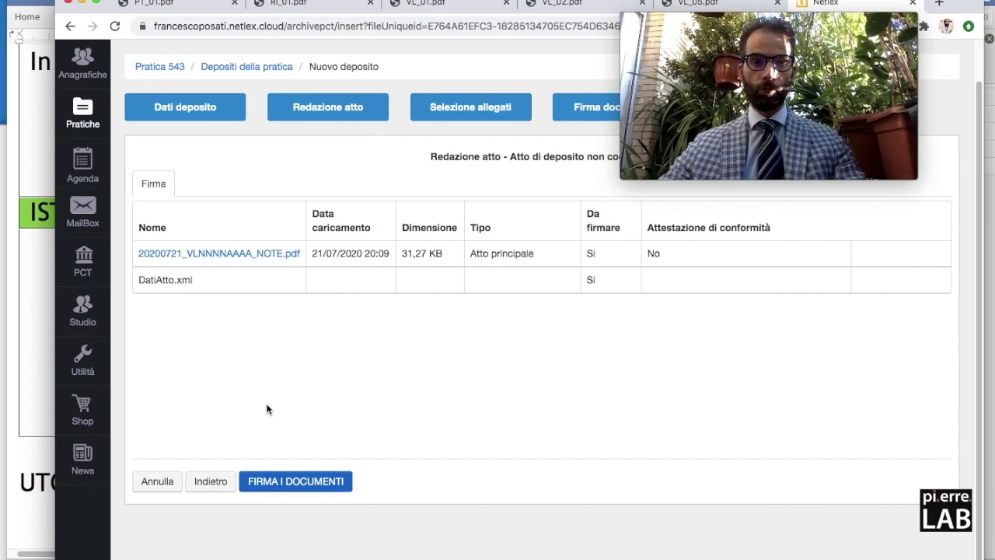
Keep Firma remota as the signing method and start signing the documents.
left_click(288, 485)
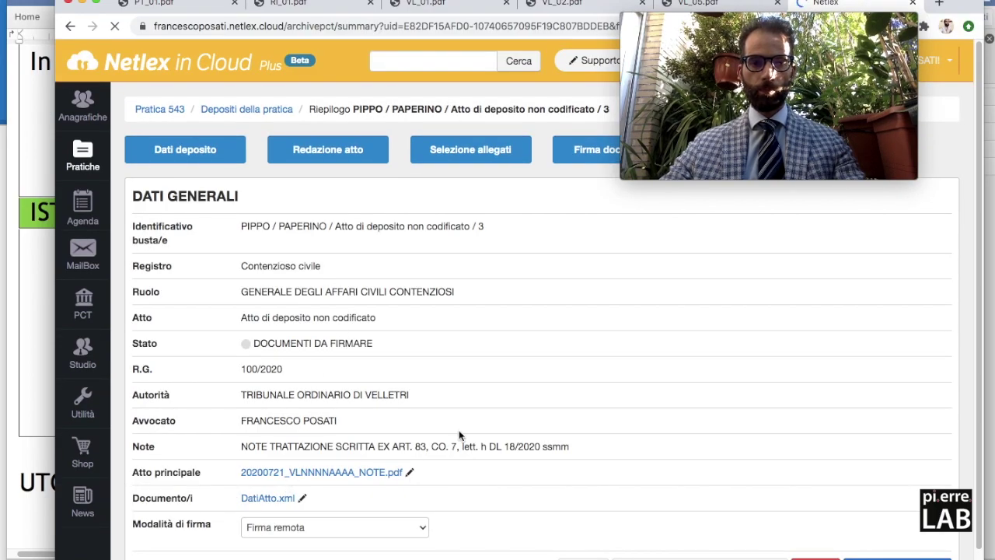
scroll(509, 365, "down", 1)
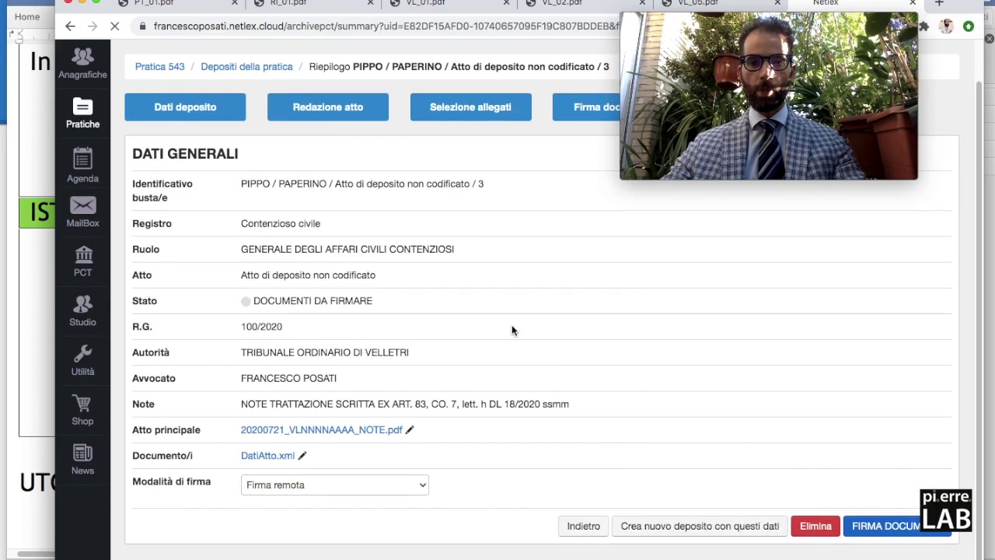
left_click(318, 490)
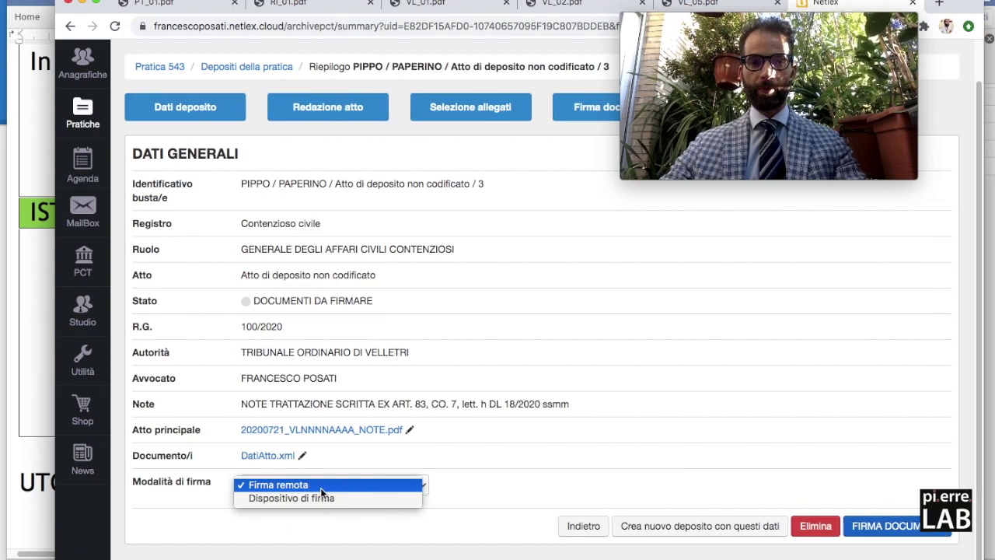
left_click(321, 484)
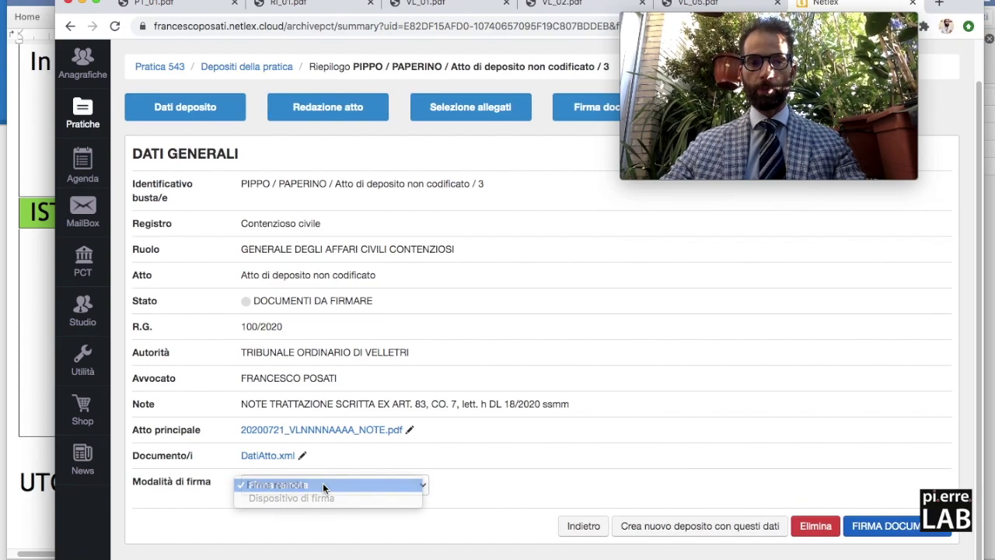
left_click(862, 527)
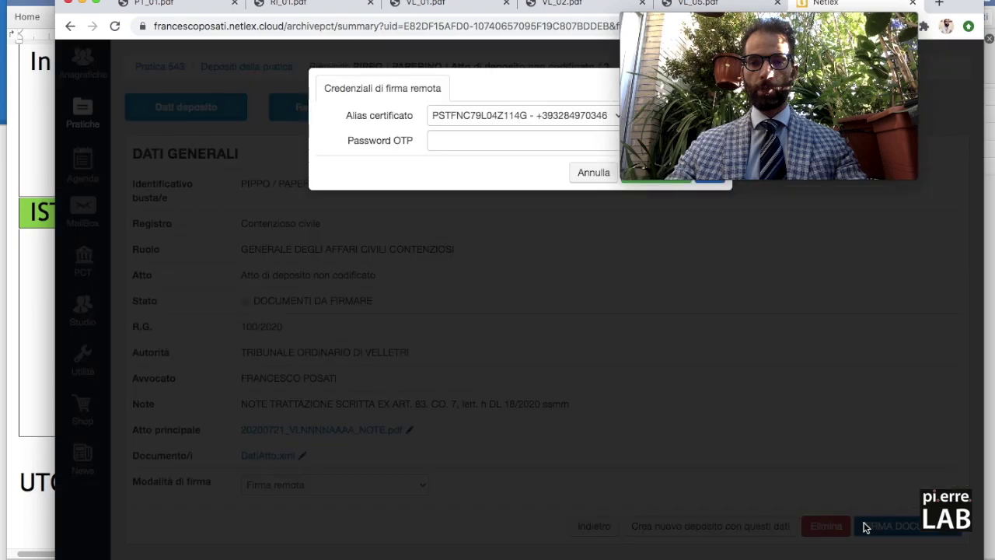
Generate an OTP, enter the signing credentials and one-time code, and confirm the signature.
left_click_drag(765, 22, 865, 22)
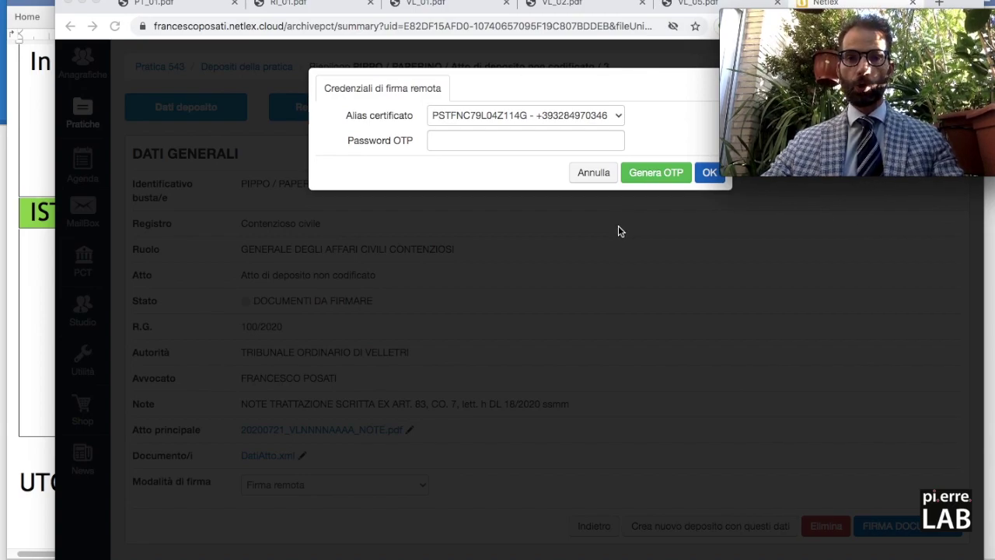
left_click(648, 172)
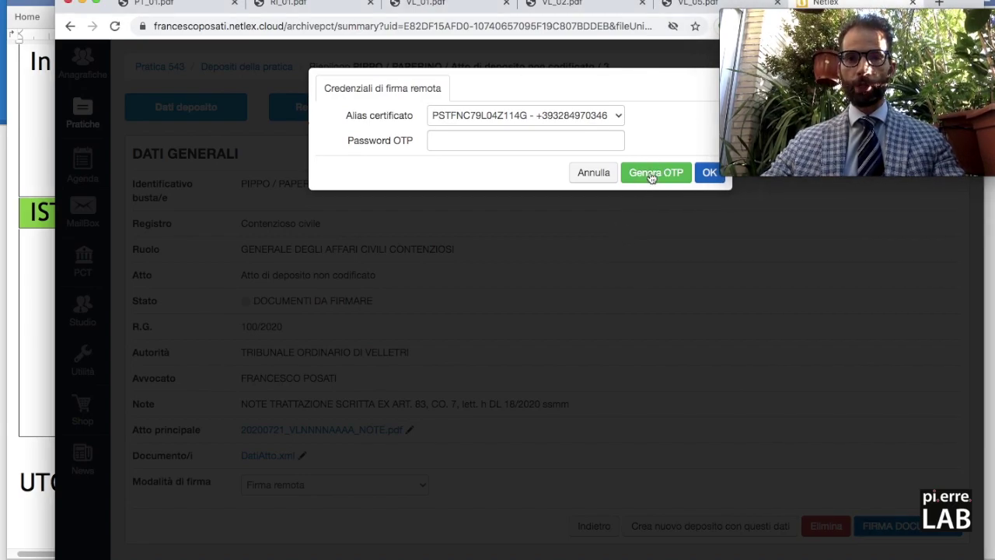
left_click(652, 174)
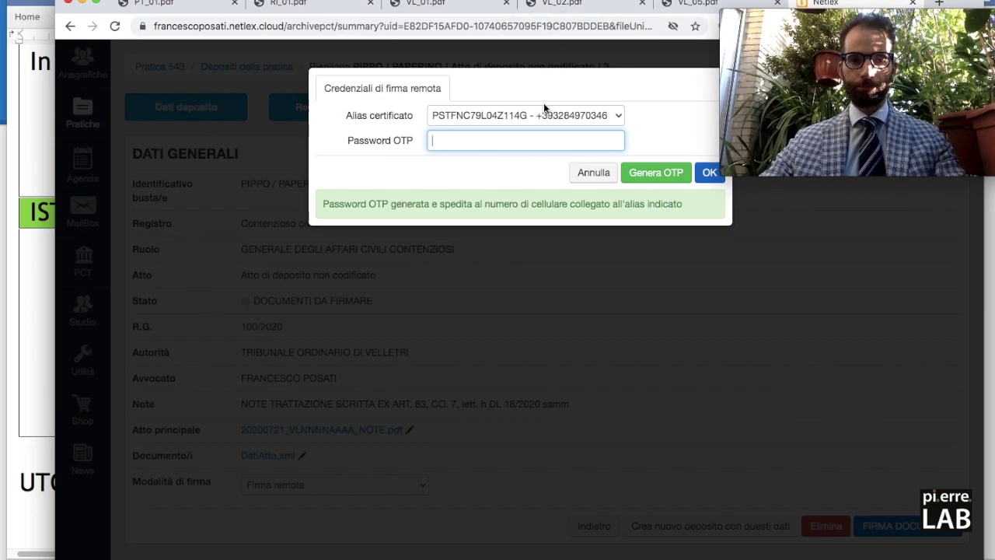
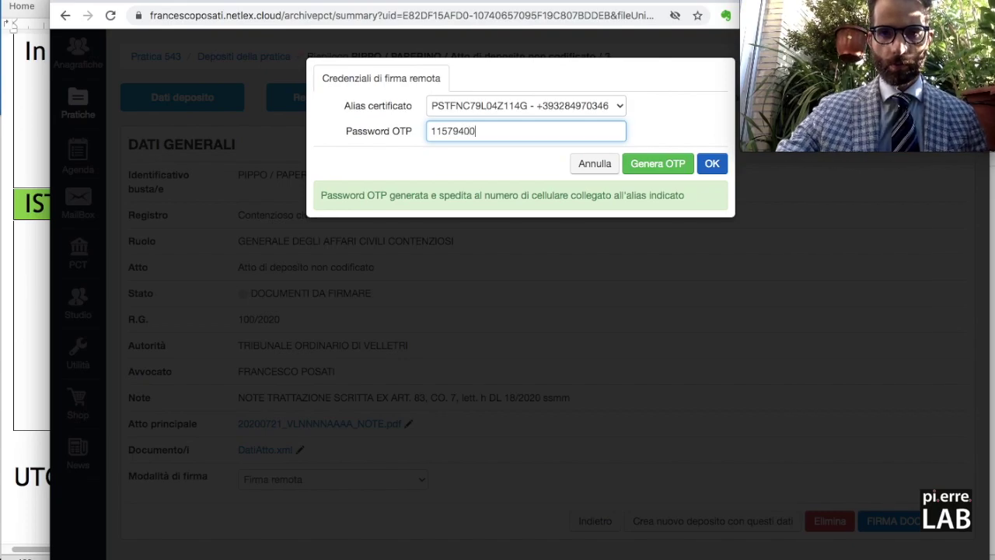
left_click(712, 163)
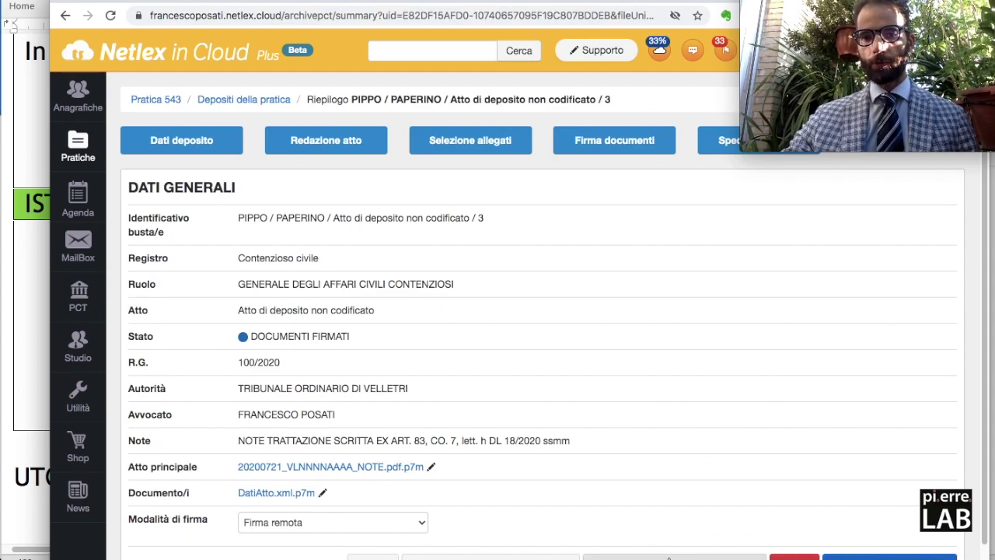
Send the signed deposit as a simulated filing and open its ACCETTAZIONE SIMULATA summary.
left_click(669, 555)
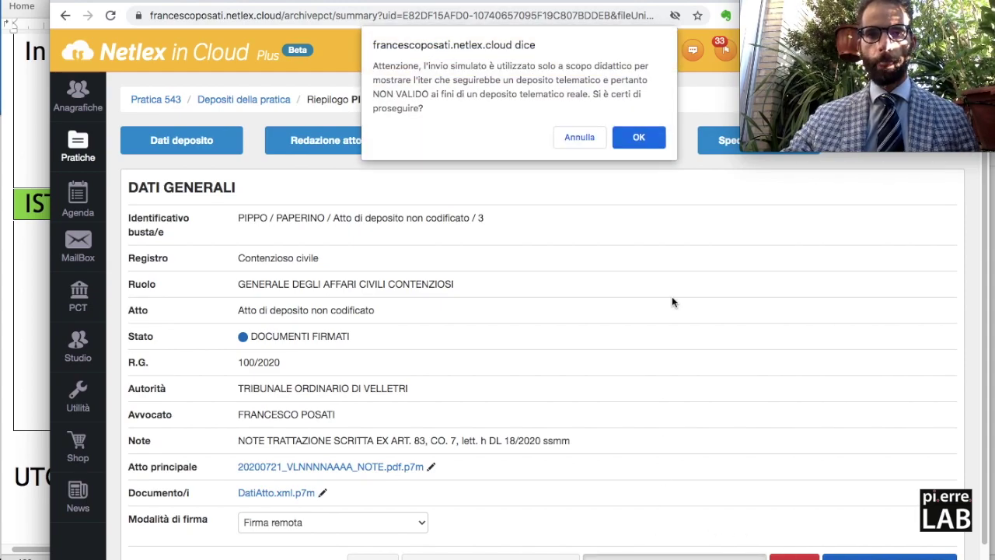
left_click(640, 140)
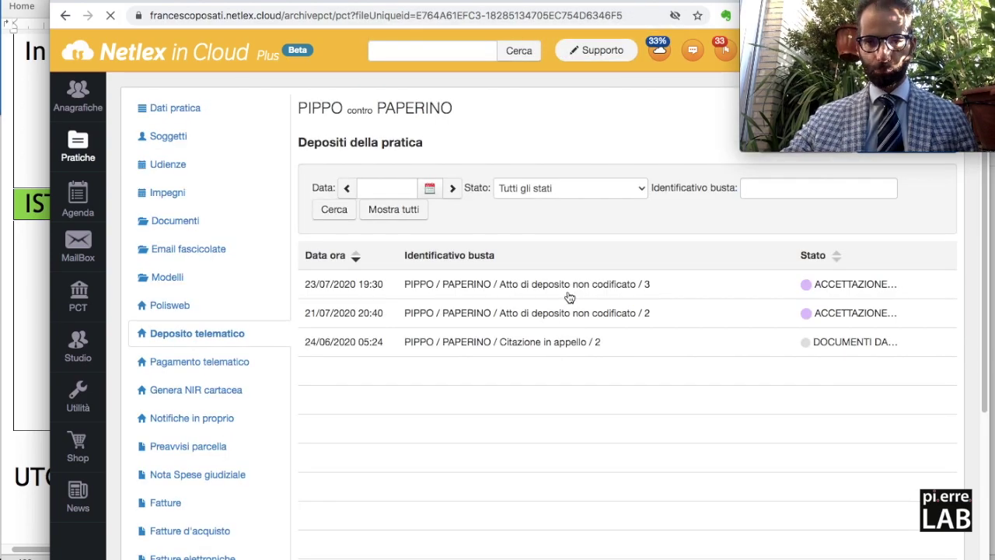
left_click(567, 288)
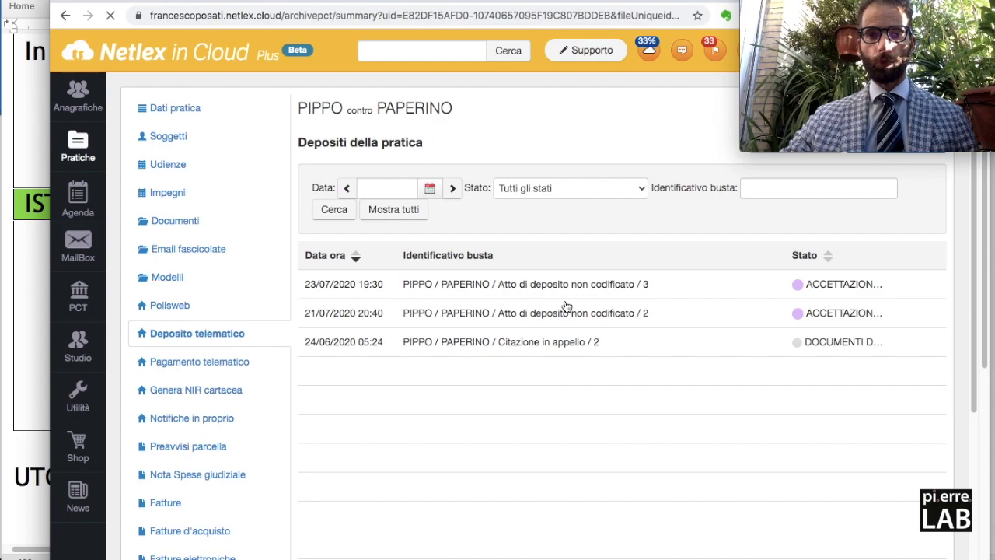
scroll(455, 397, "down", 2)
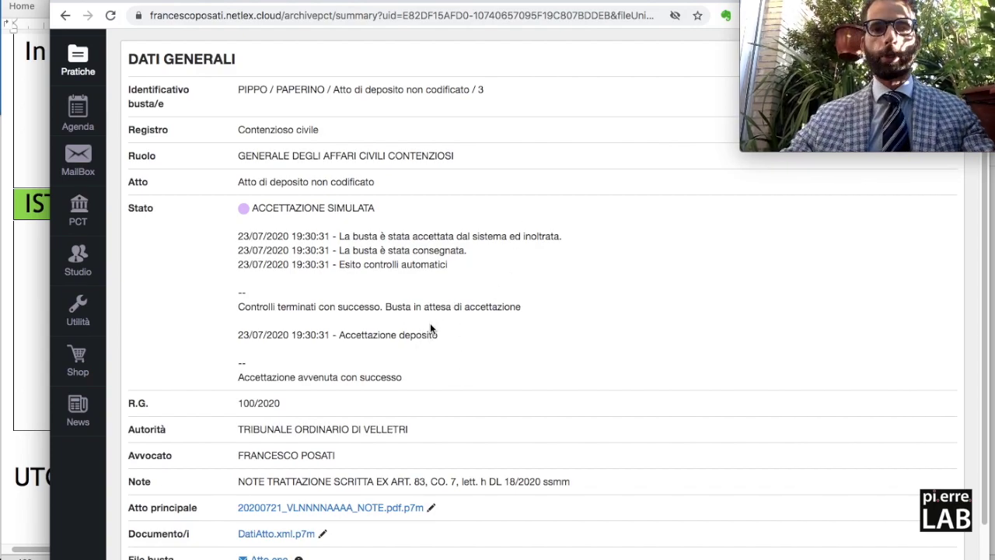
key("super+Tab")
key("super+Tab")
key("super+Tab")
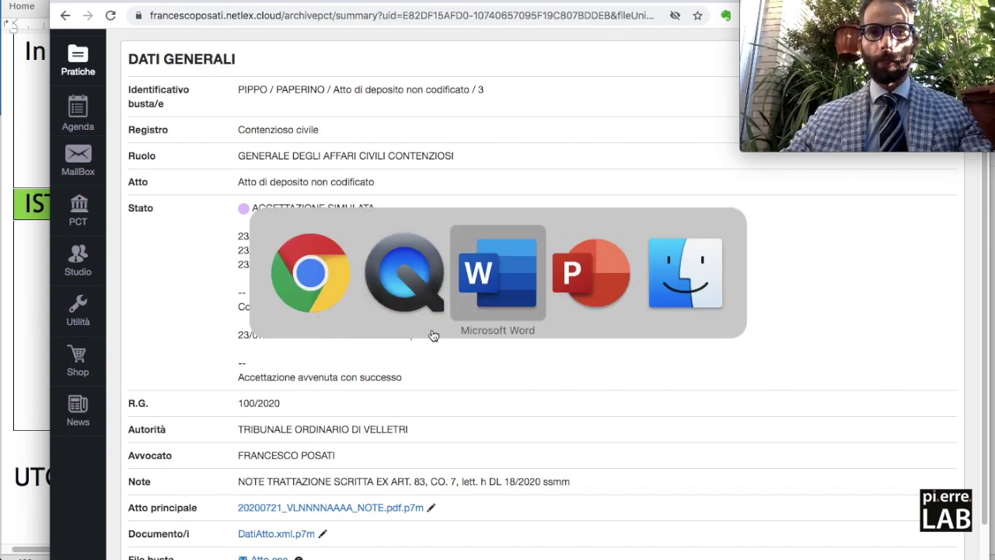
Advance to the 'CIAO FANTASTICI!!!' cartoon slide and bring in the red gift box.
key("Right")
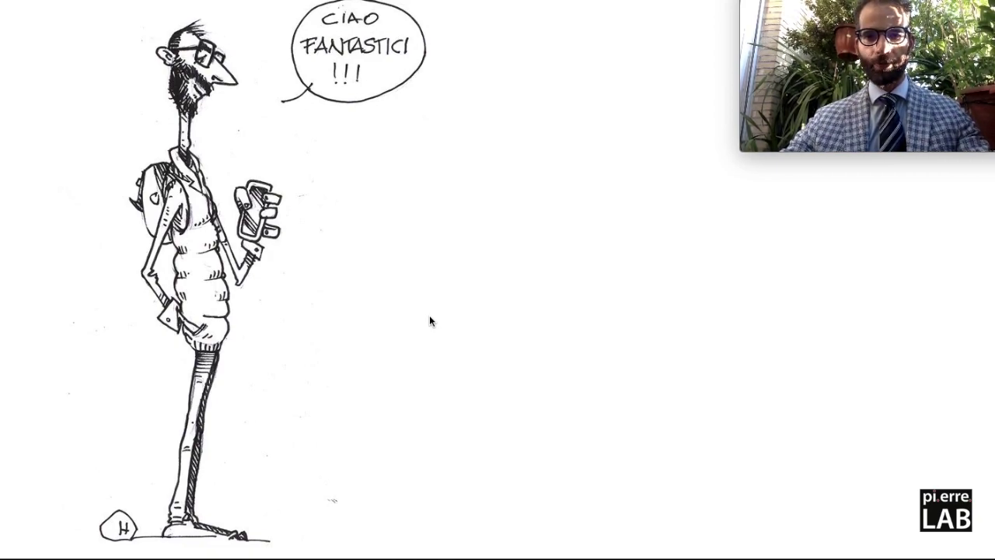
key("Right")
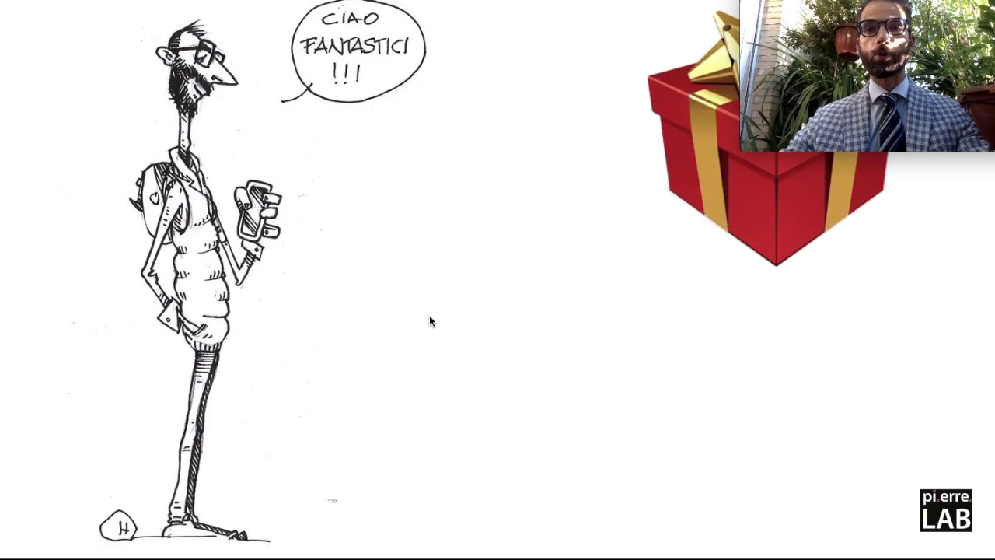
mouse_move(920, 26)
left_click_drag(900, 3, 523, 4)
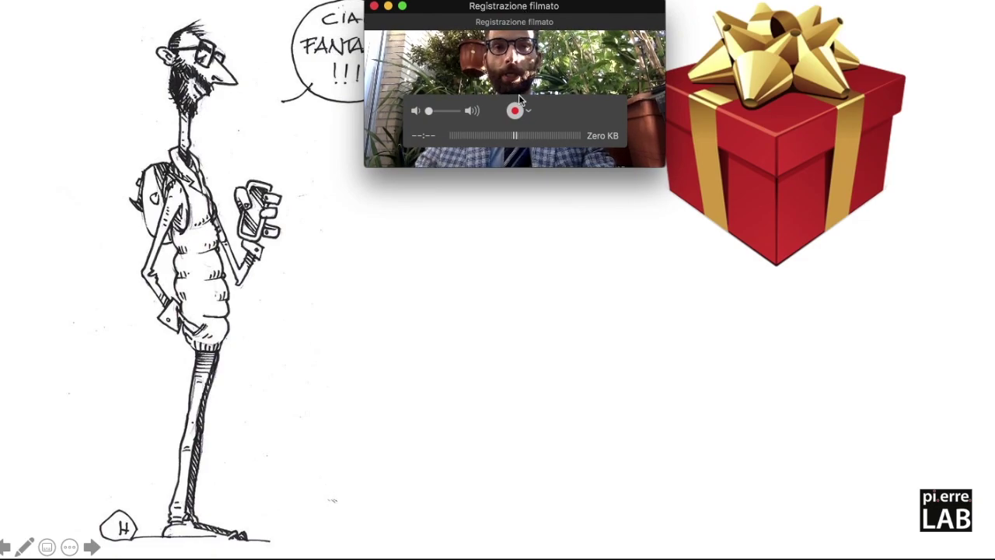